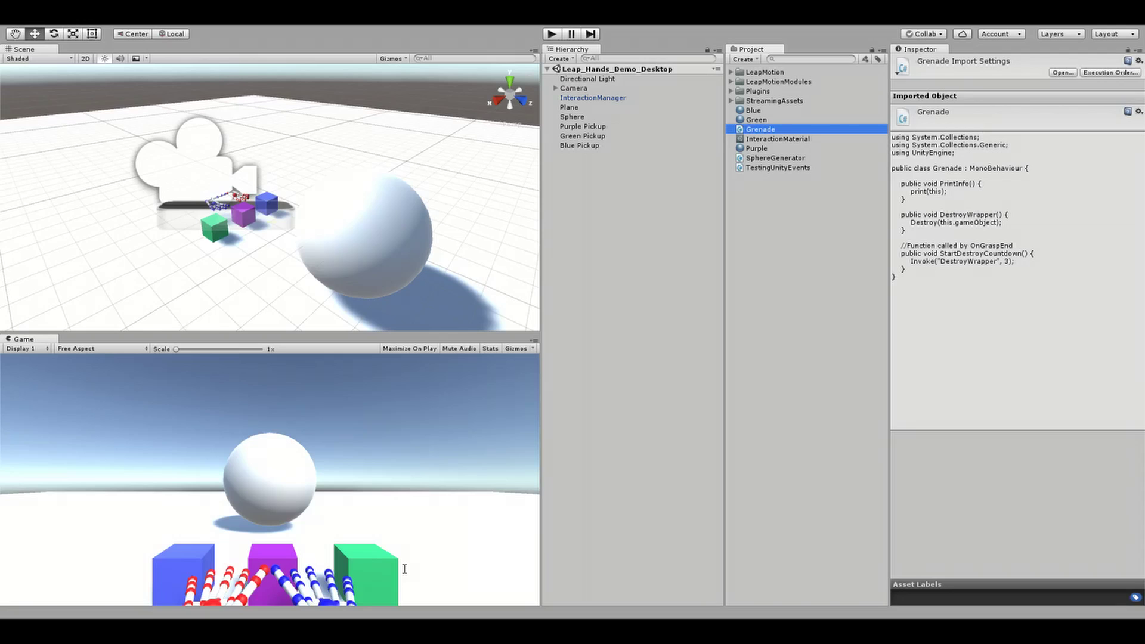
Step: Create an empty GameObject named SphereGenerator in the Hierarchy and attach the SphereGenerator script to it
left_click(641, 209)
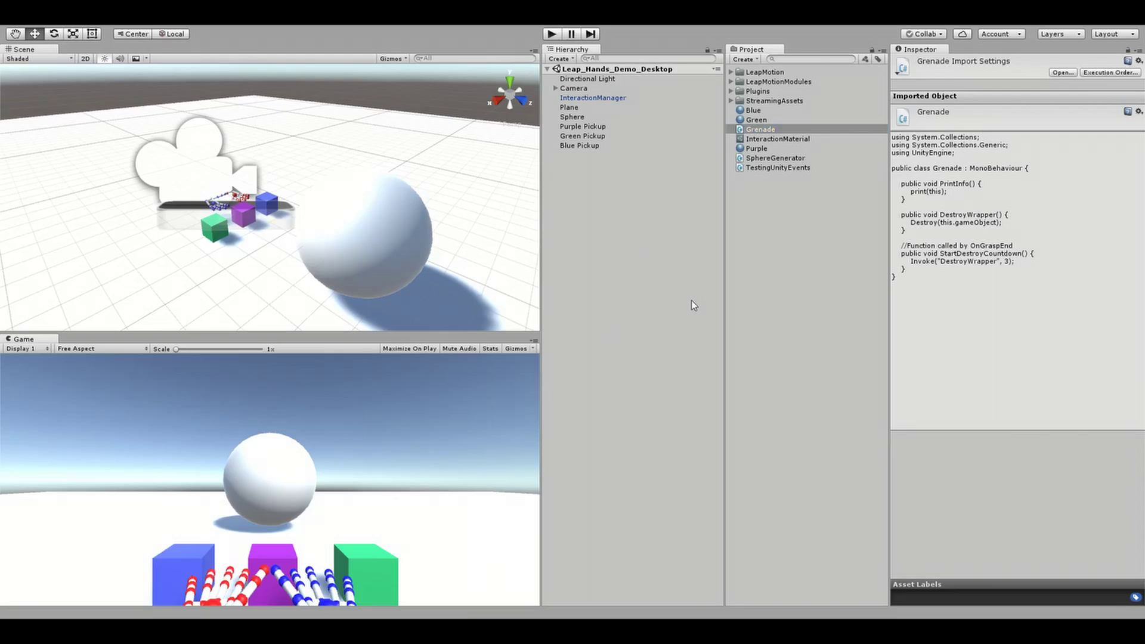
key("ctrl+shift+n")
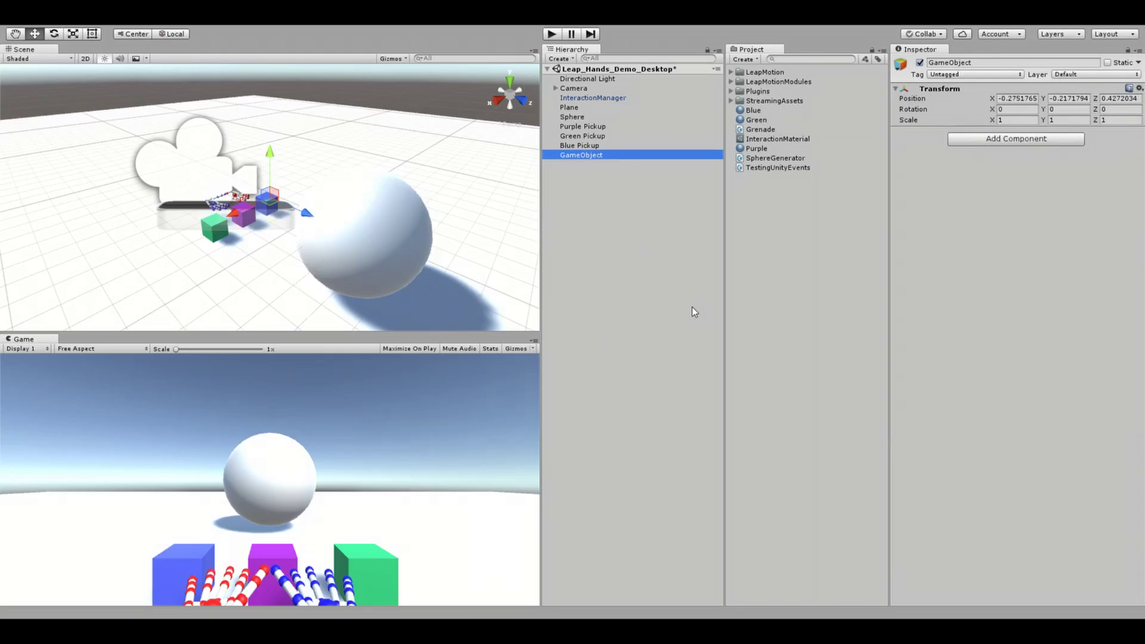
left_click(609, 155)
type("SphereGene")
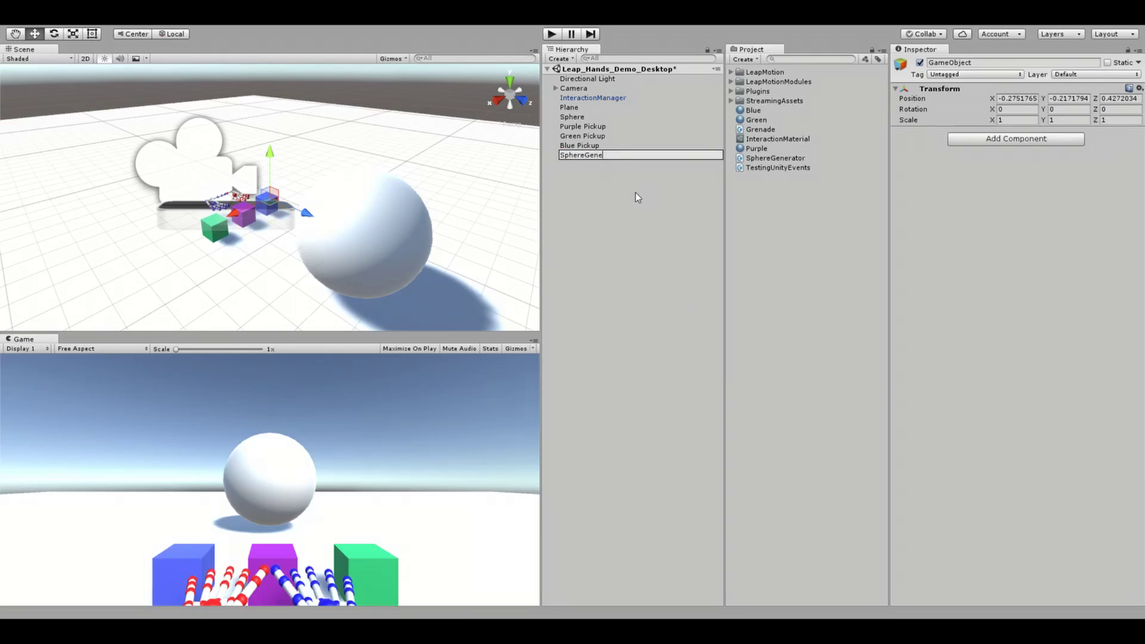
type("rator")
key("Return")
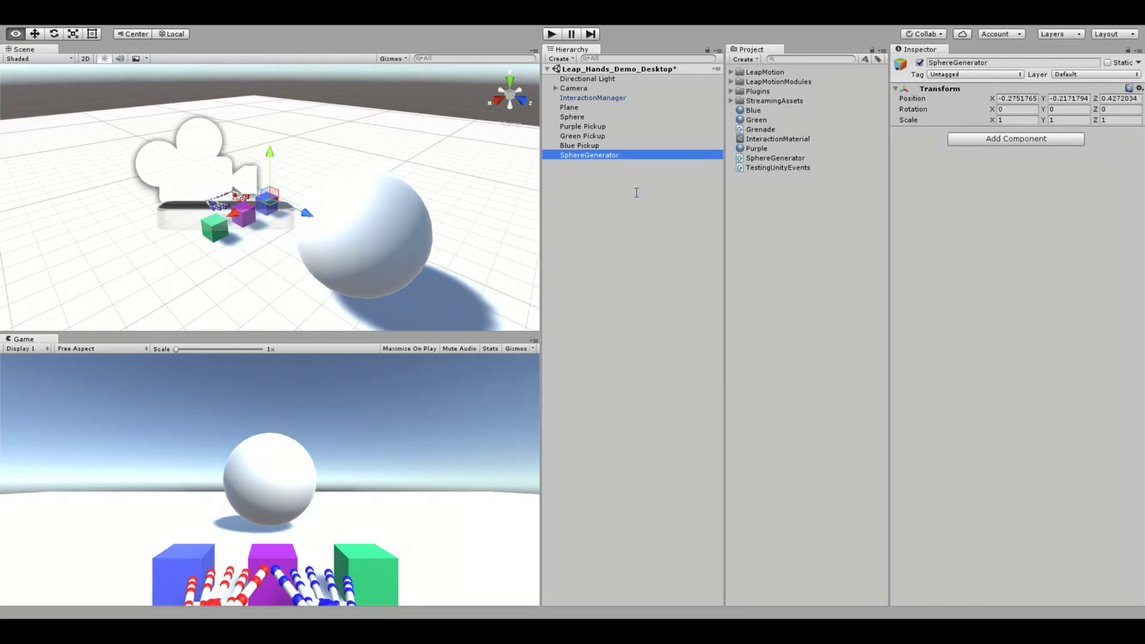
left_click_drag(775, 158, 1033, 145)
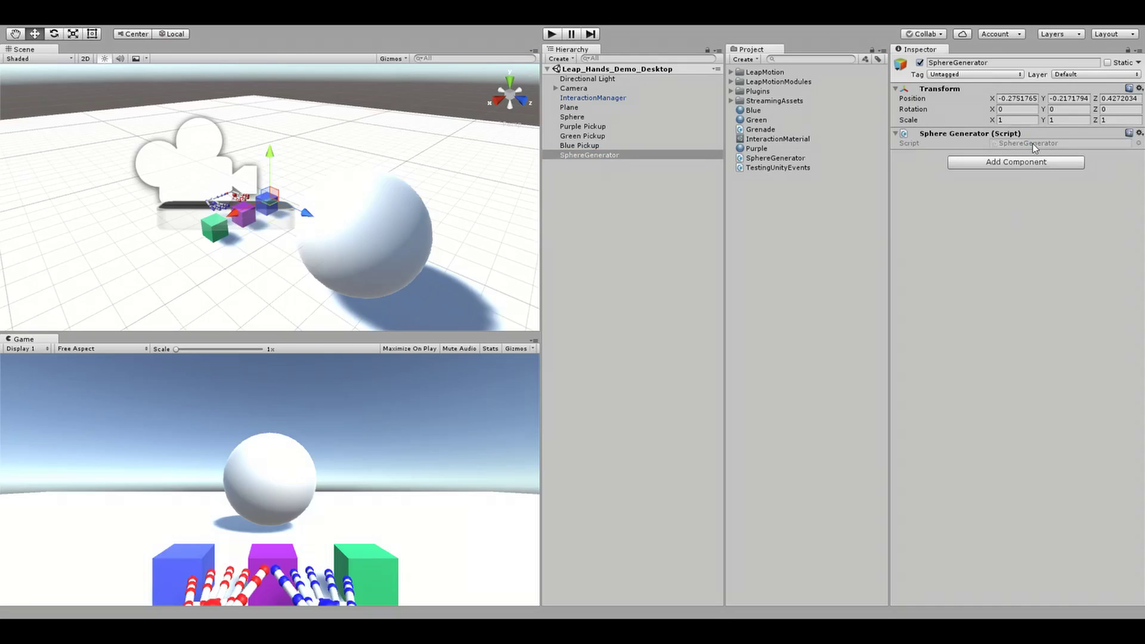
Step: Open SphereGenerator.cs in Visual Studio from the component's Script field
double_click(1031, 143)
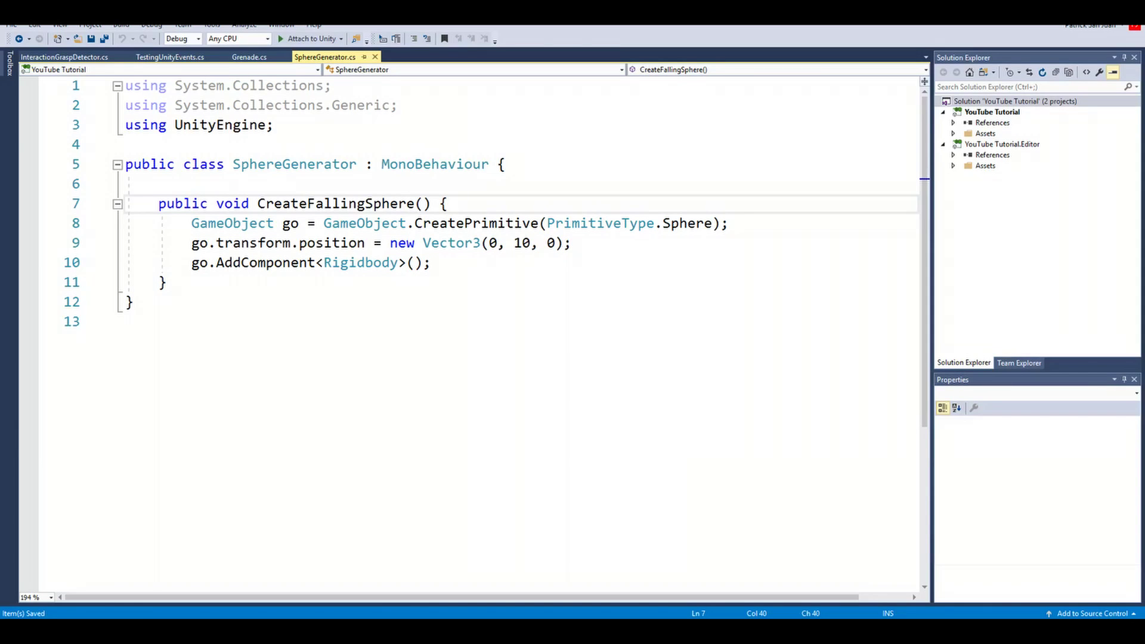
Step: Create a new empty object, move it to the Hierarchy root, and name it Object Watcher
key("alt+Tab")
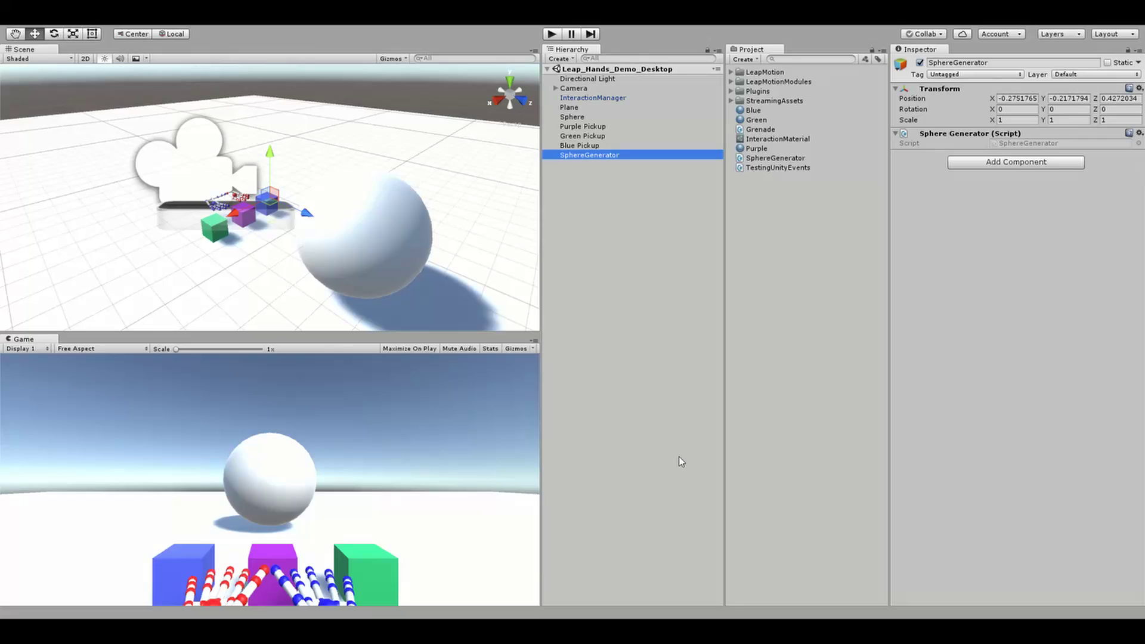
key("alt+shift+n")
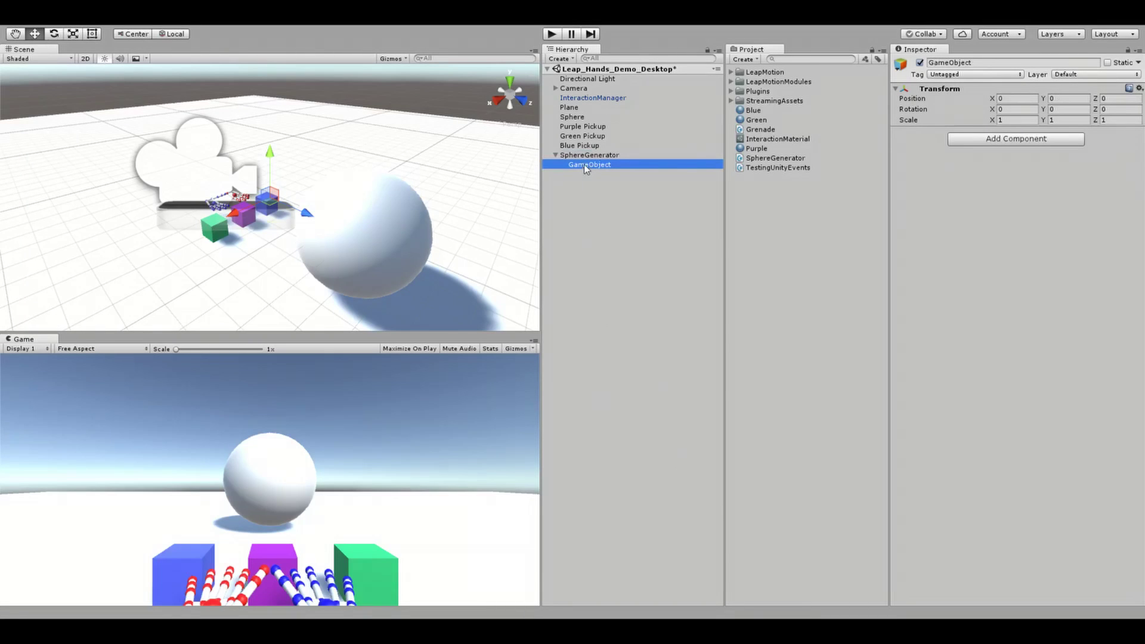
left_click_drag(584, 164, 589, 208)
left_click(603, 164)
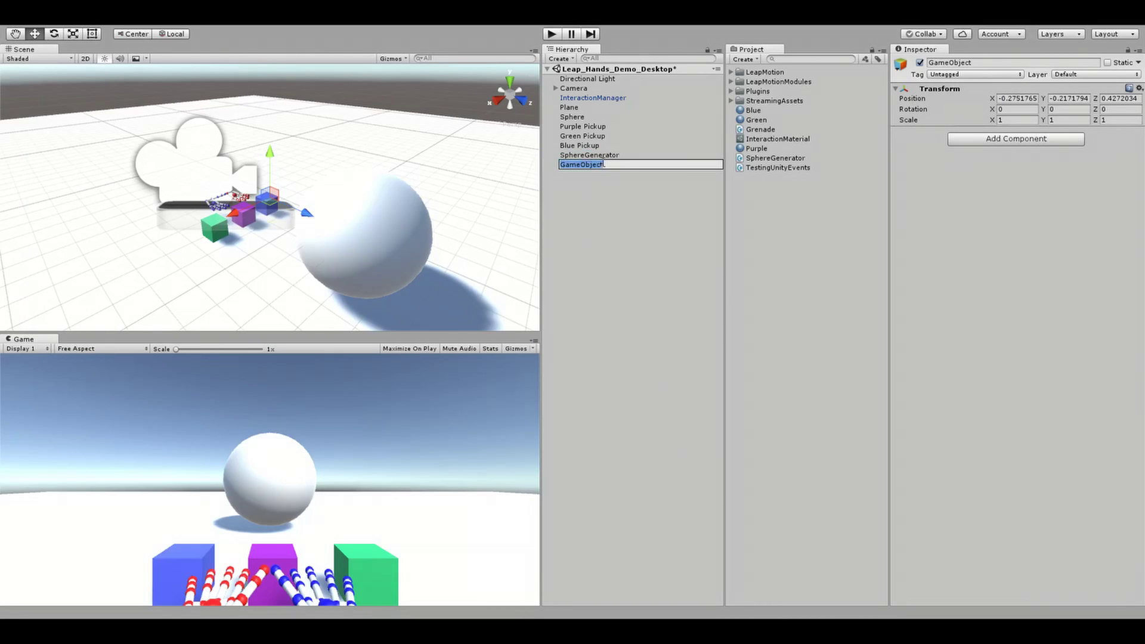
type("Object Watcher")
key("Return")
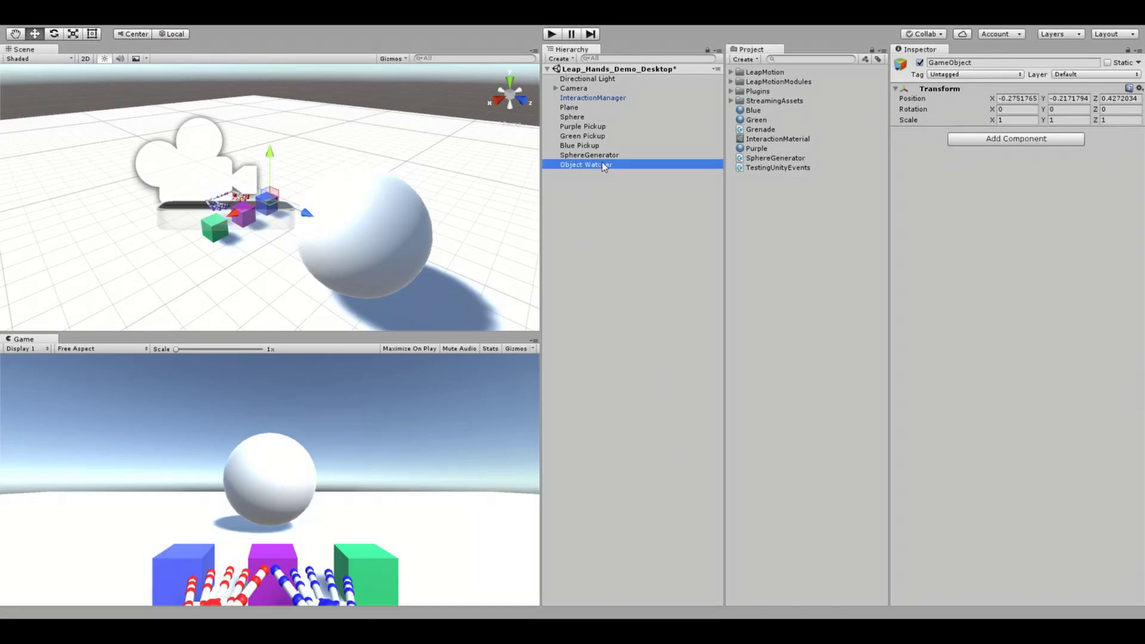
key("alt")
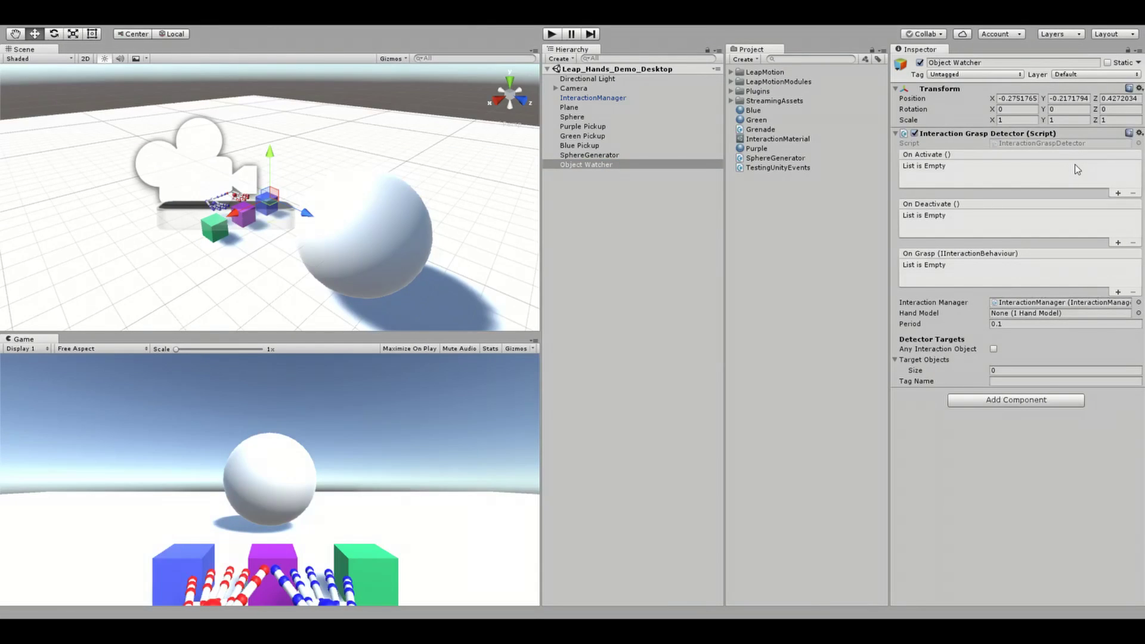
key("alt")
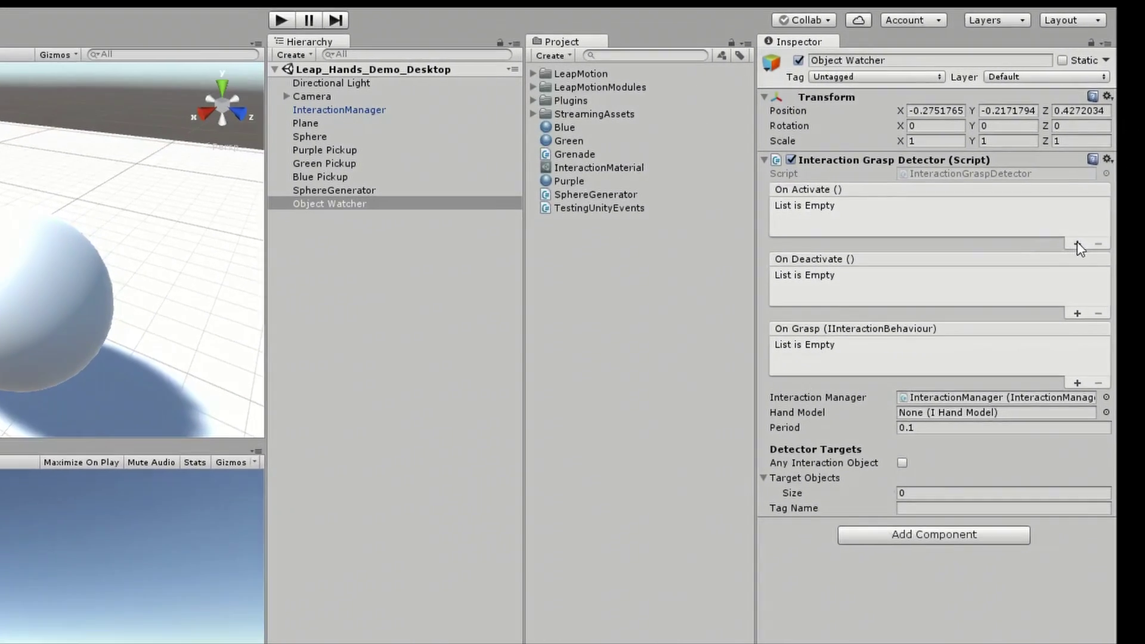
Step: Hook CreateFallingSphere to On Activate, tick Any Interaction Object, save, and check the BrushHand_R hand model
left_click(1118, 193)
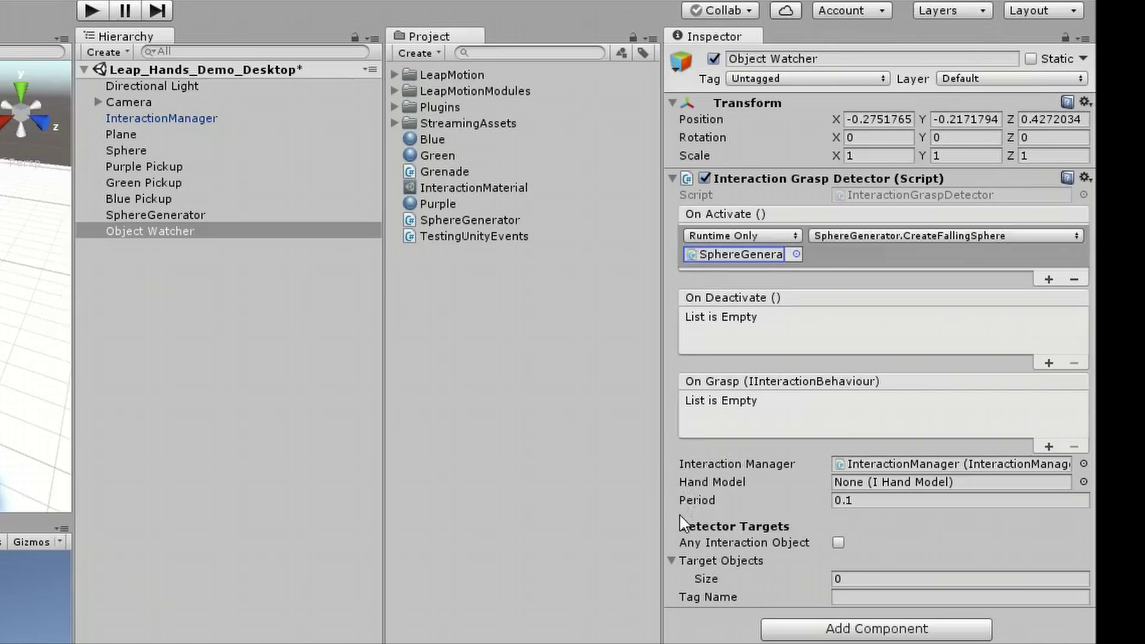
left_click(838, 542)
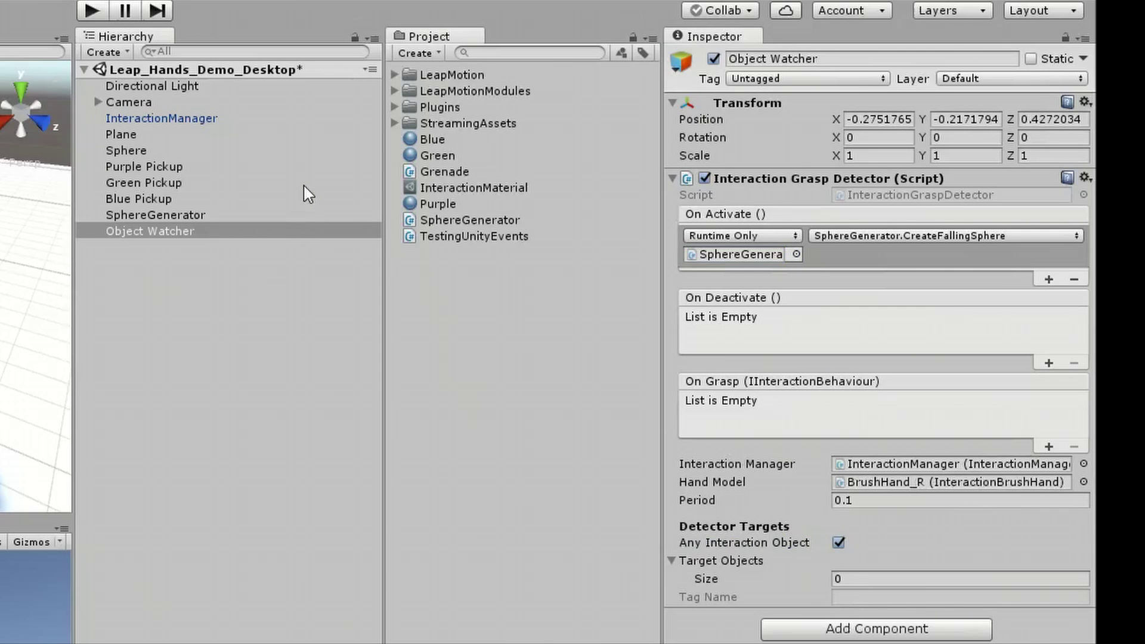
key("ctrl+s")
left_click(951, 482)
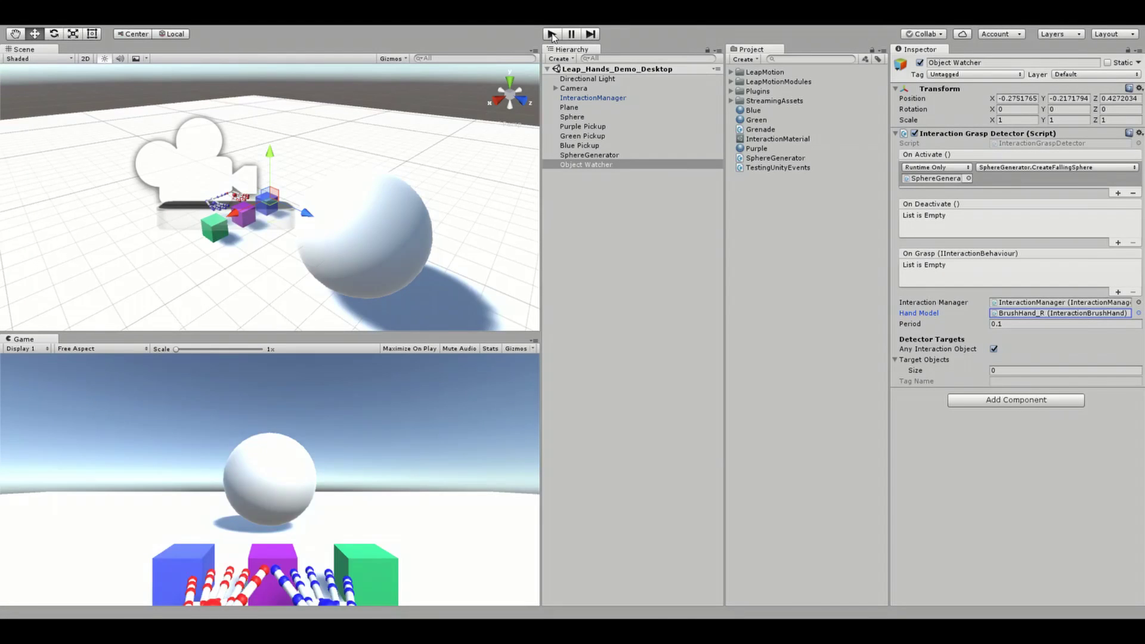
Step: Test the scene, then switch Hand Model to BrushHand_L, save, and run it again
left_click(551, 34)
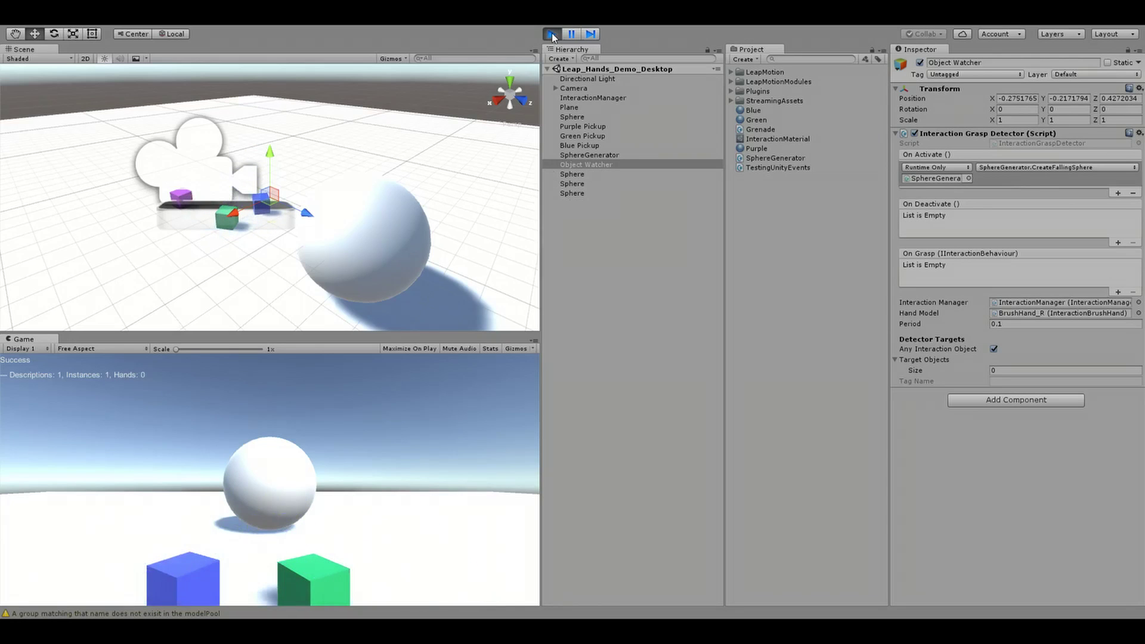
left_click(552, 34)
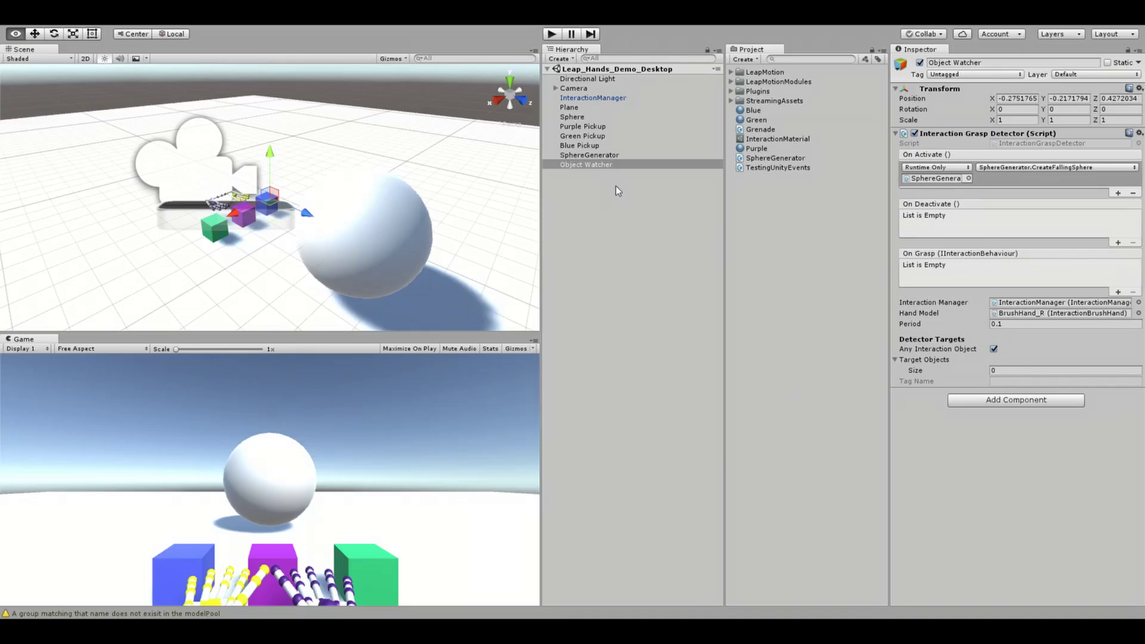
key("Up")
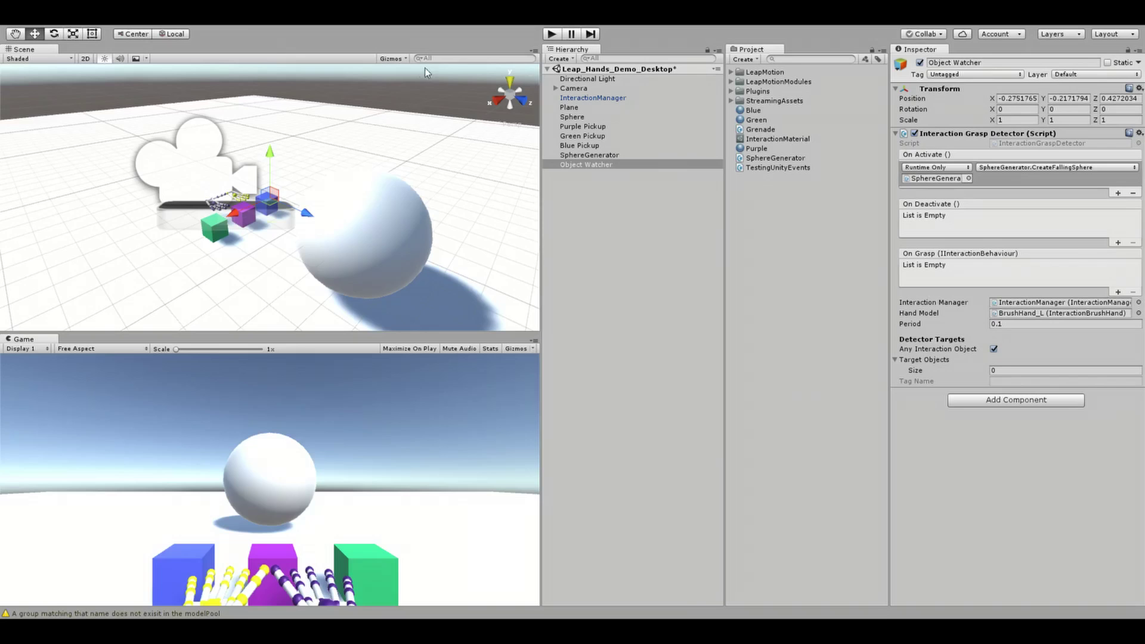
key("ctrl+s")
left_click(559, 36)
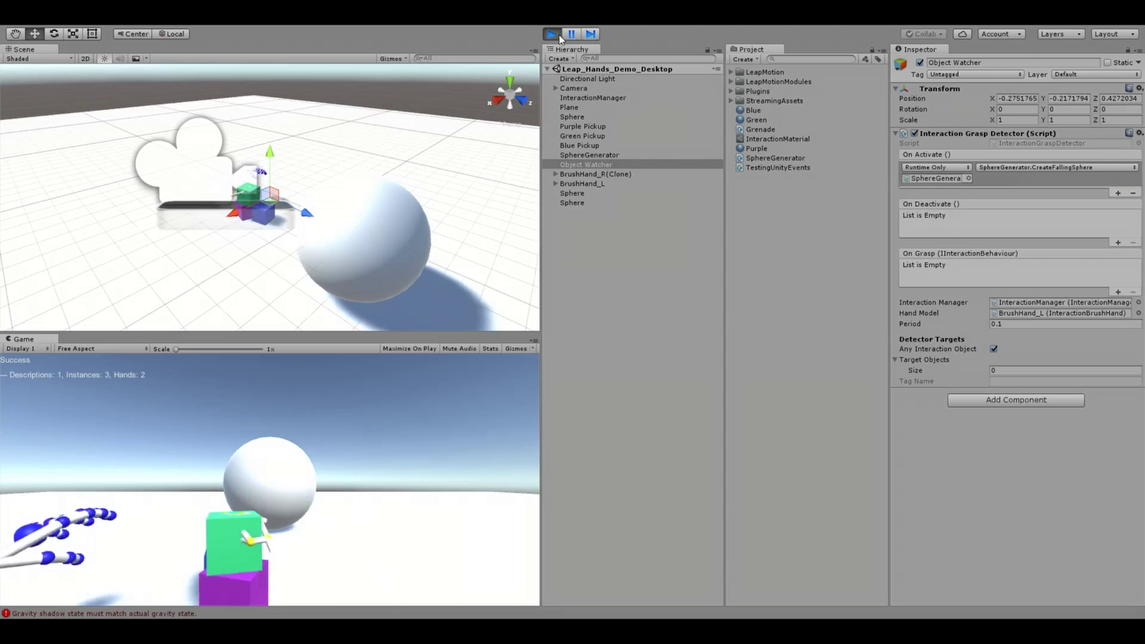
Step: Stop the test run and turn off Any Interaction Object on the grasp detector
left_click(552, 34)
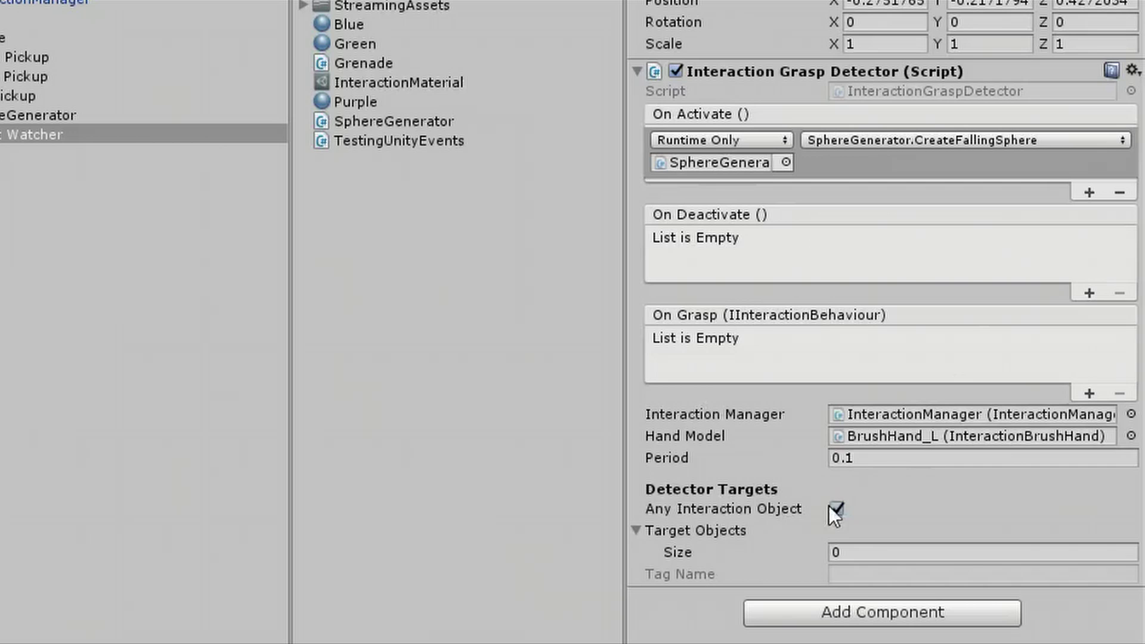
left_click(836, 509)
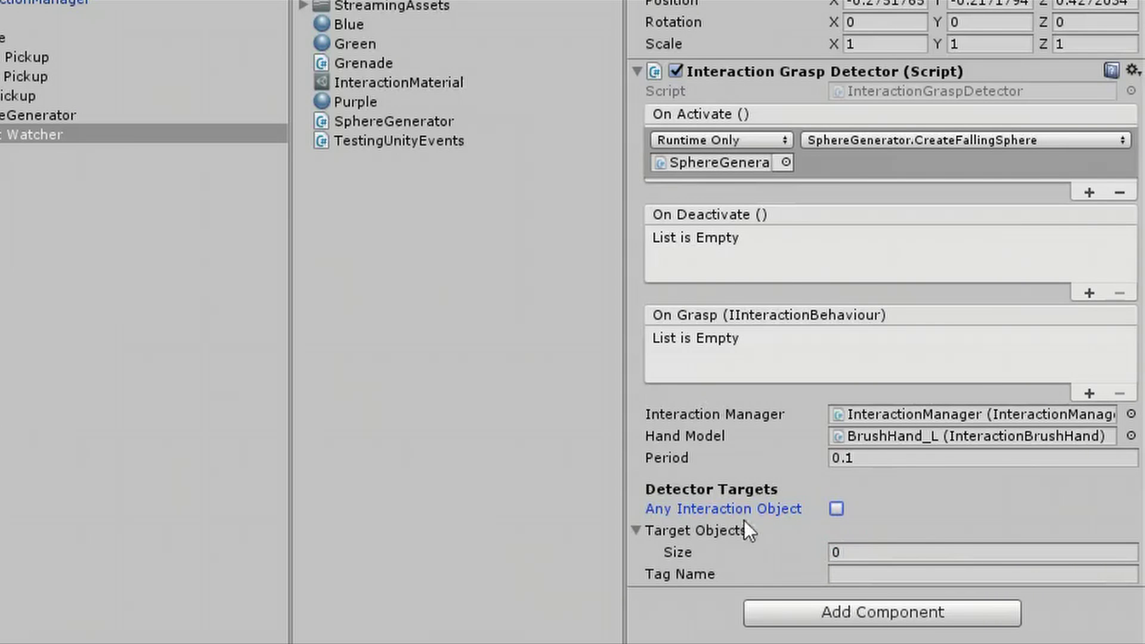
left_click(643, 527)
left_click(642, 527)
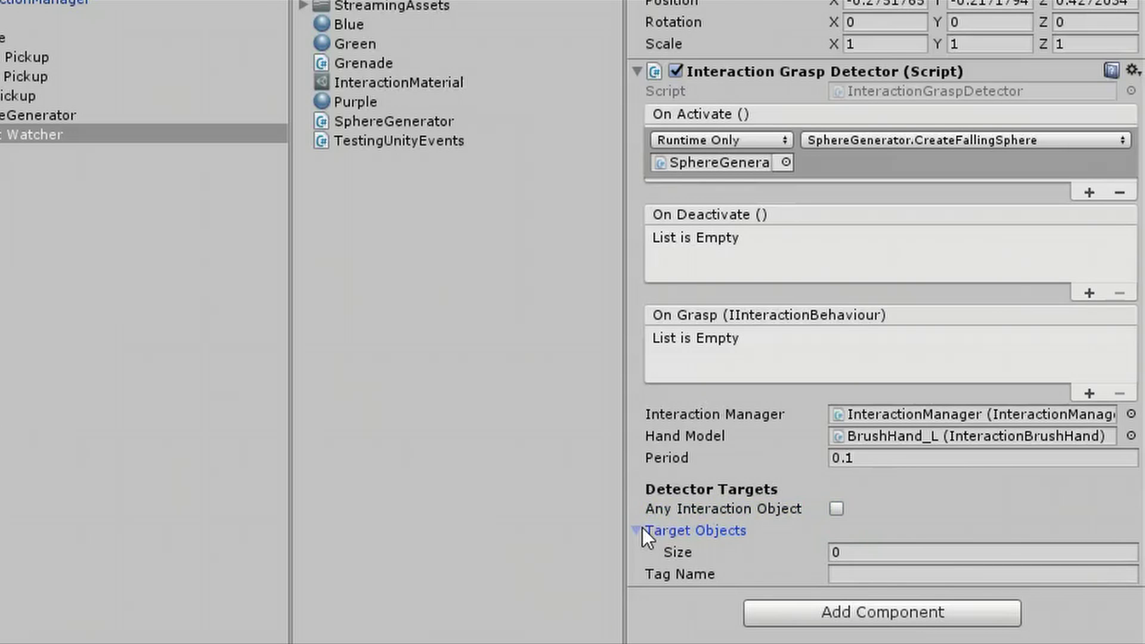
Step: Set Target Objects size to 2 and fill the slots with Purple Pickup and Green Pickup
left_click(821, 556)
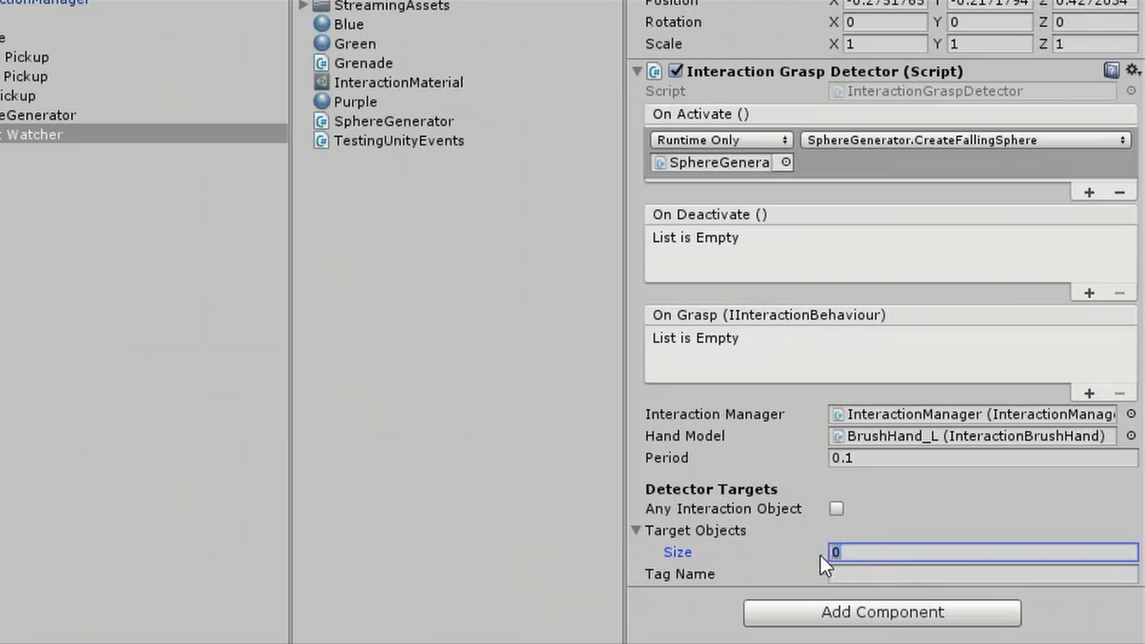
type("2")
key("Return")
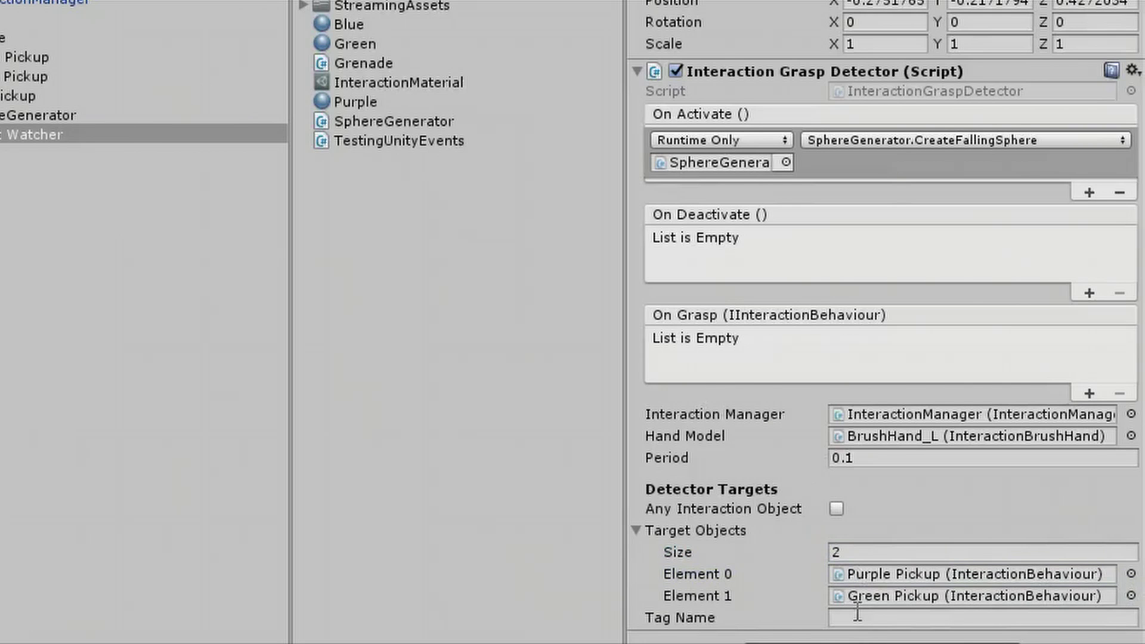
left_click(856, 596)
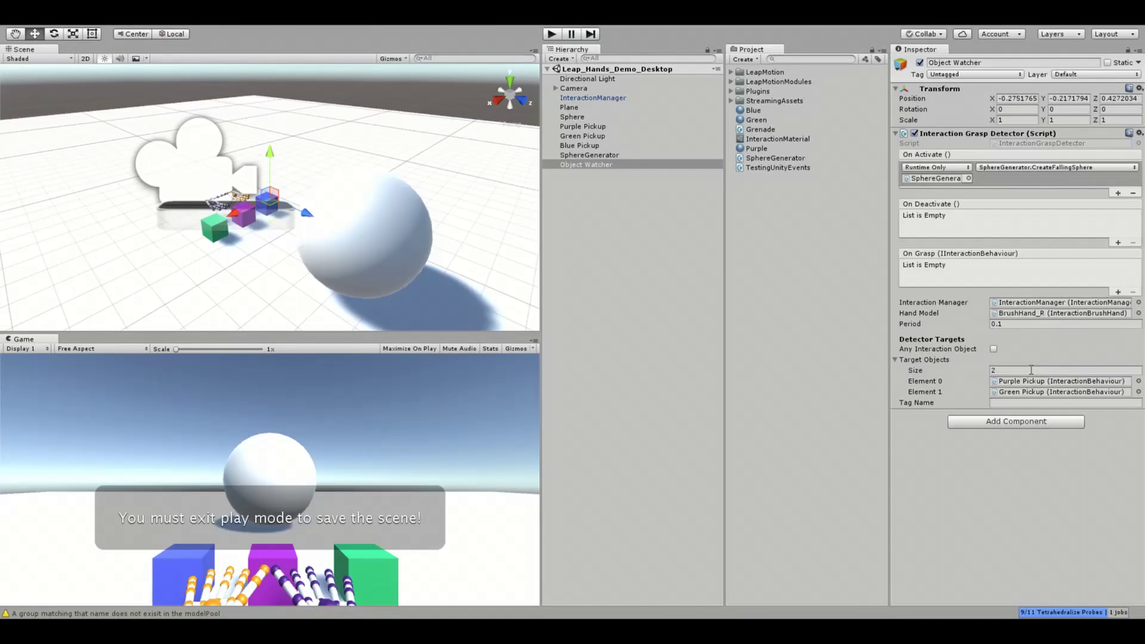
Step: Clear the Target Objects list and tag Purple Pickup and Blue Pickup as Pickups
key("Return")
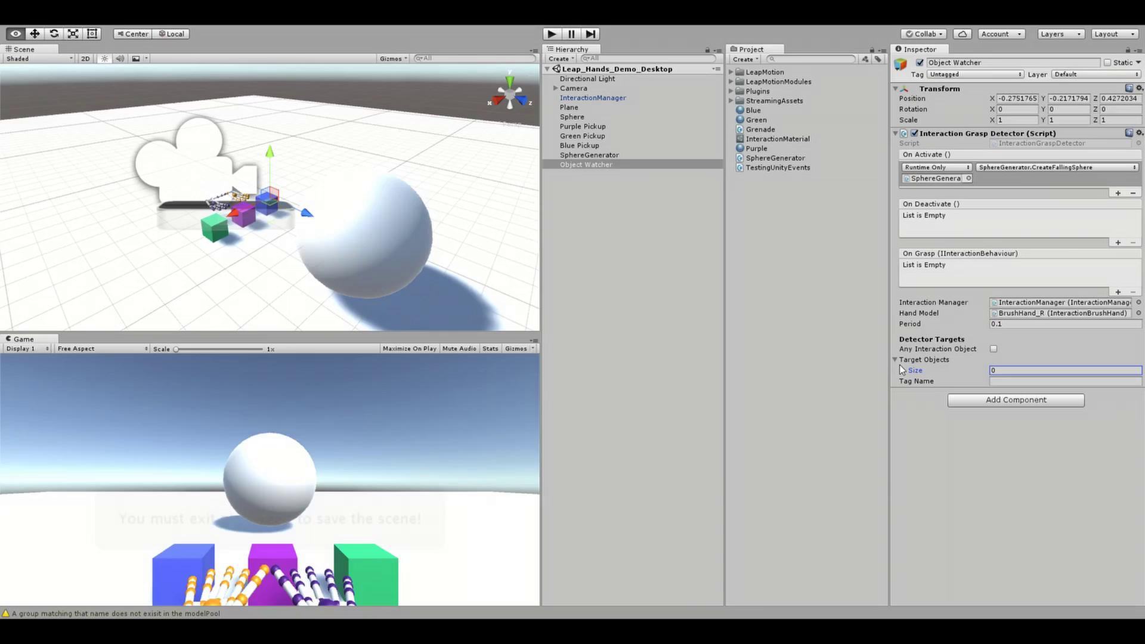
left_click(590, 127)
left_click(598, 146, "ctrl")
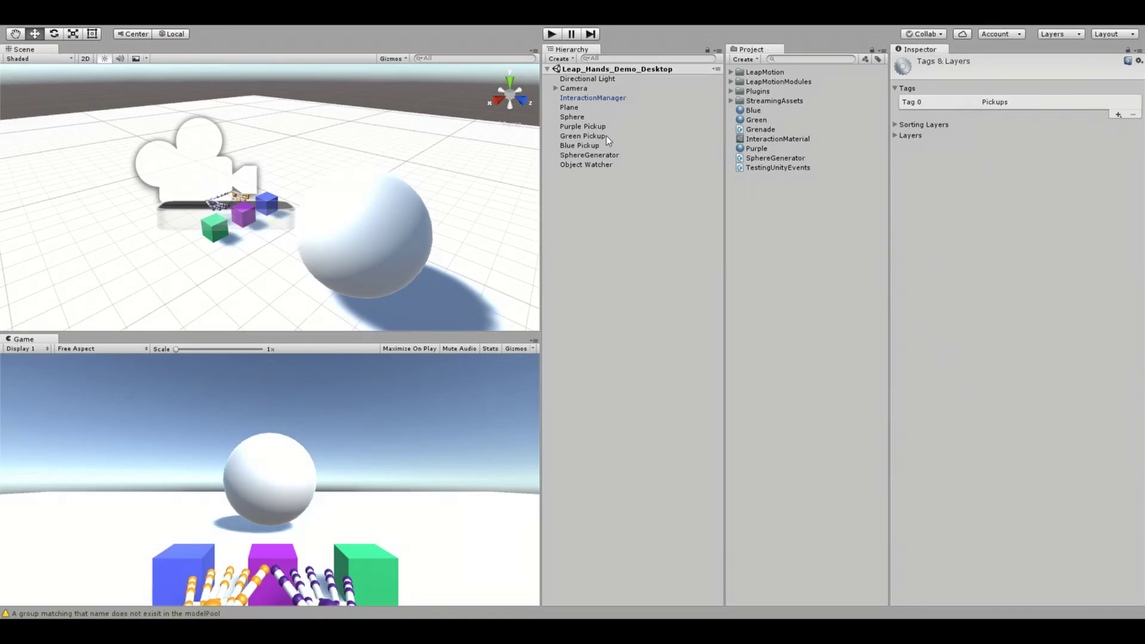
left_click(582, 126)
left_click(580, 146, "ctrl")
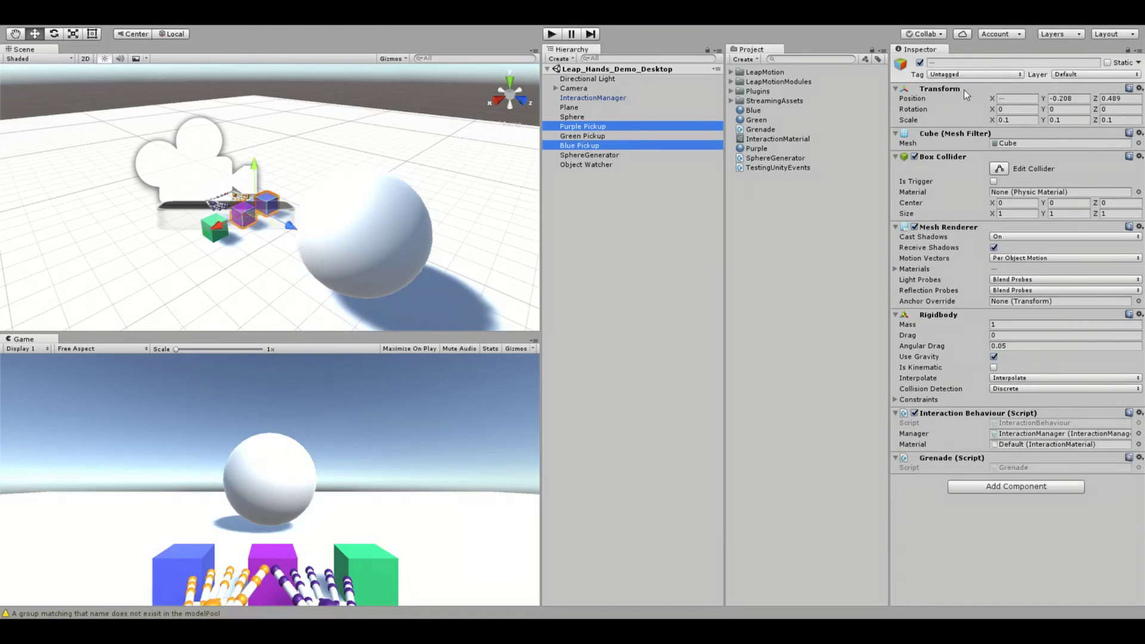
left_click(979, 173)
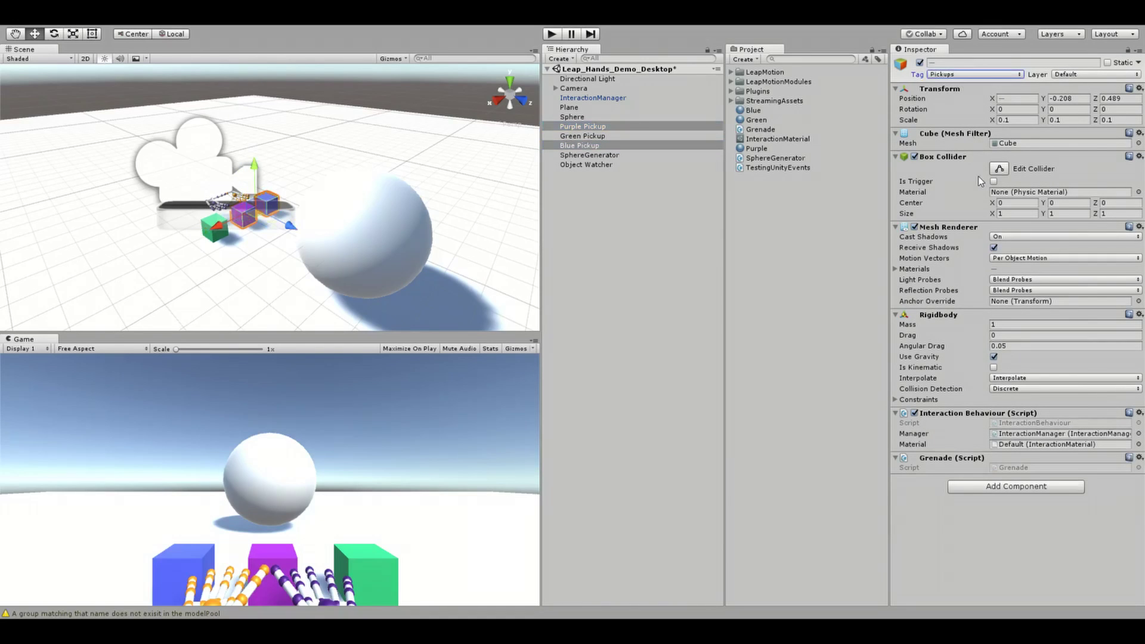
Step: Set Object Watcher's detector Tag Name to Pickups, save the scene, and run it
left_click(588, 163)
left_click(1004, 380)
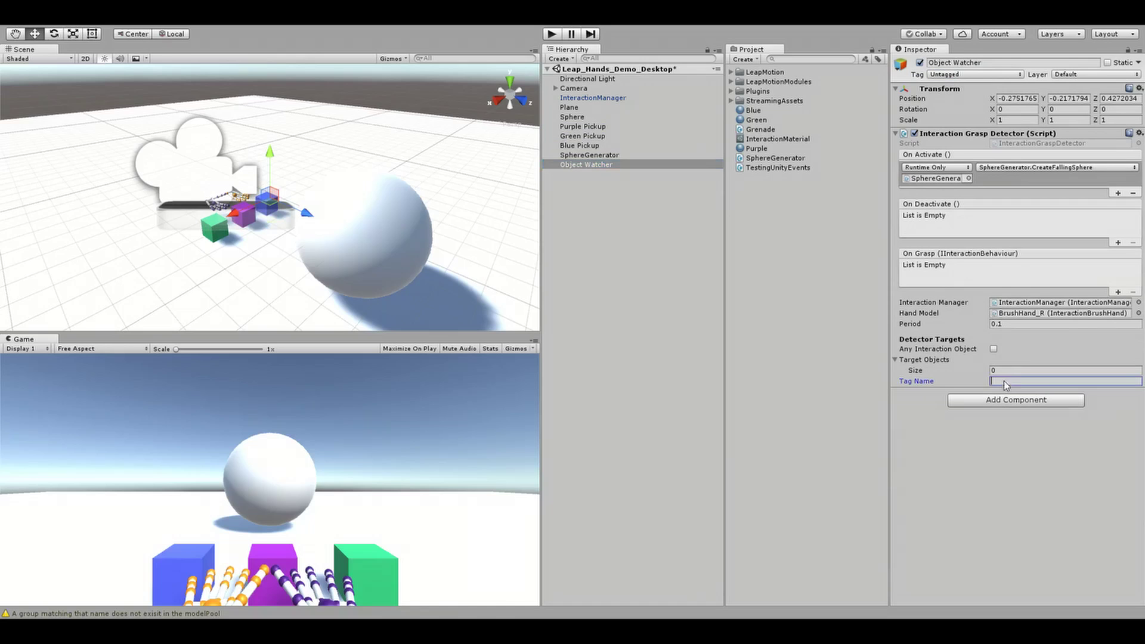
type("Pickups")
key("ctrl+s")
left_click(550, 37)
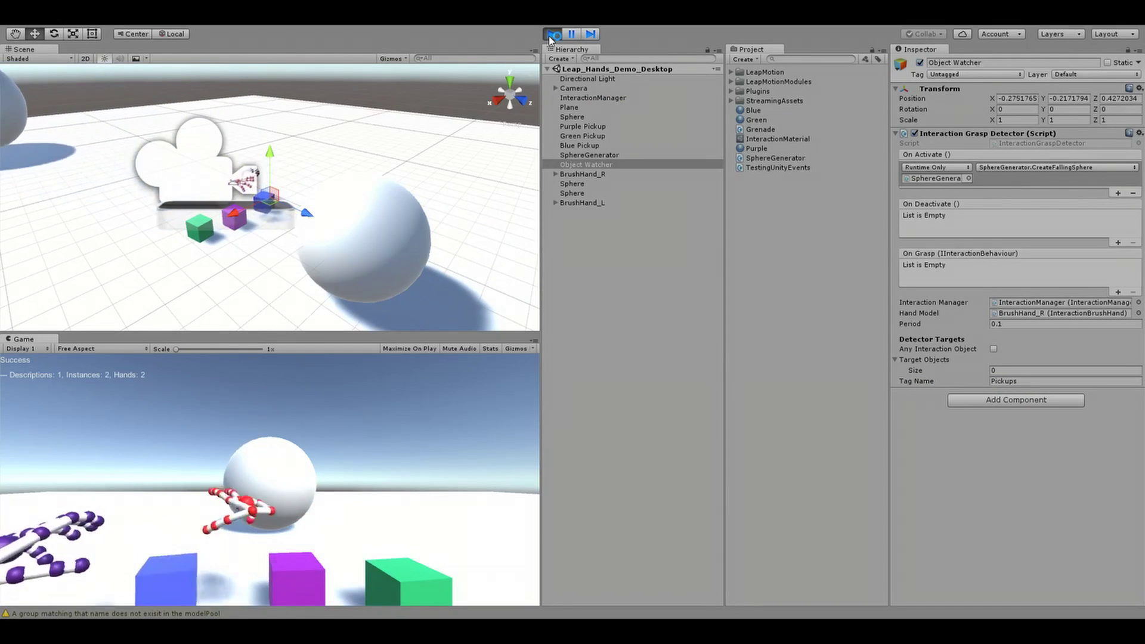
Step: Exit Play mode to return the scene to editing
left_click(550, 37)
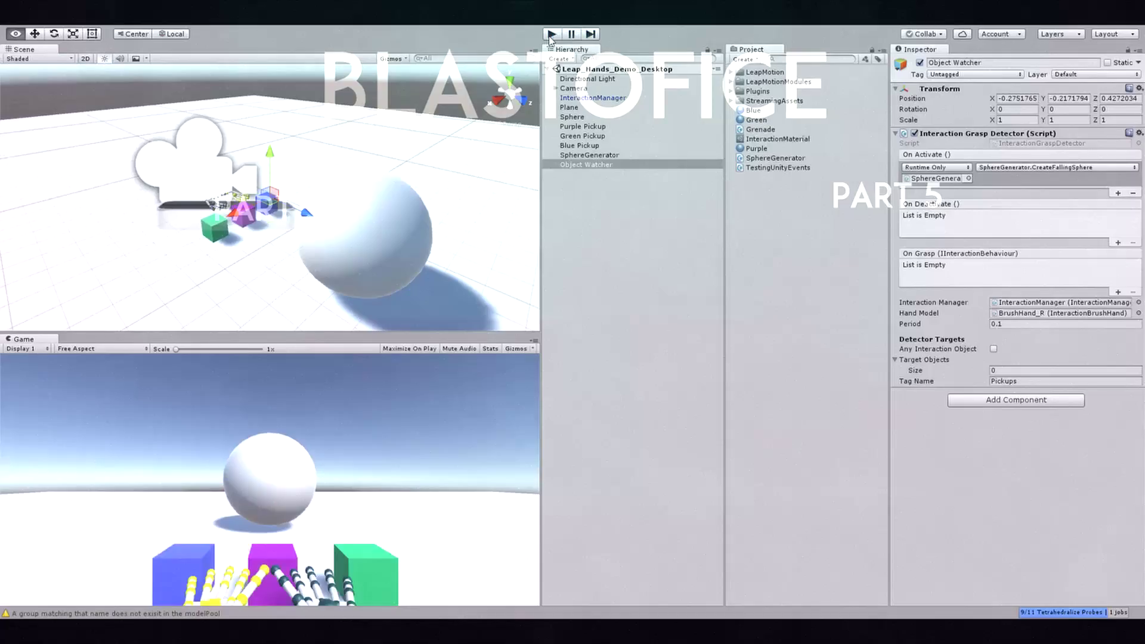